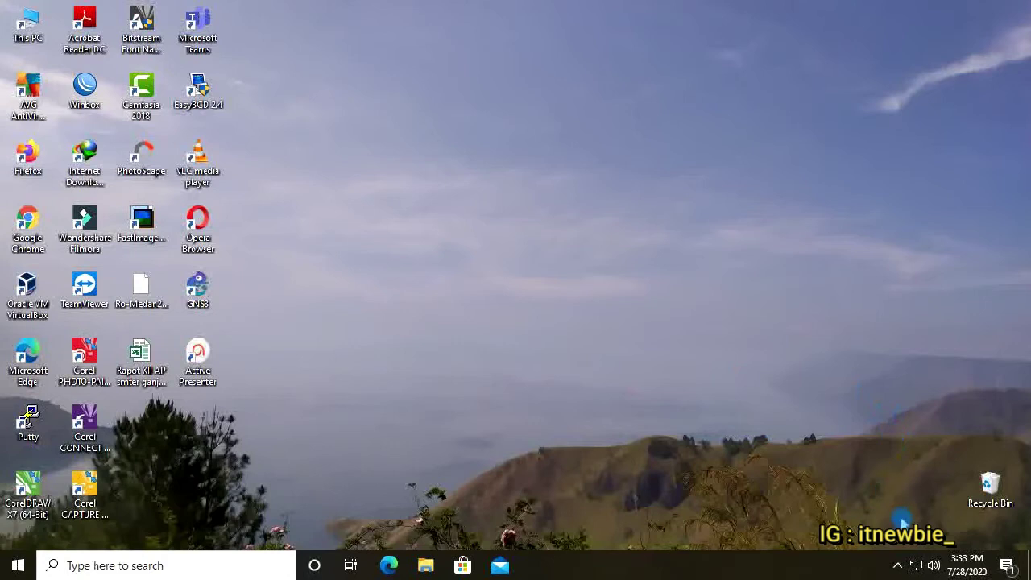
Open the network adapter list from the Ethernet network settings and maximize its window.
right_click(916, 564)
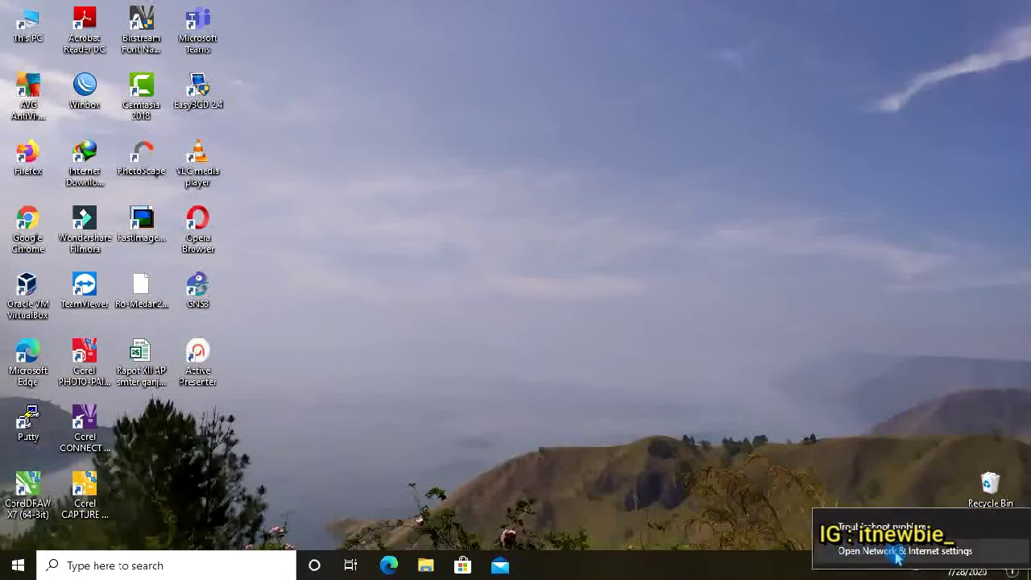
click(898, 551)
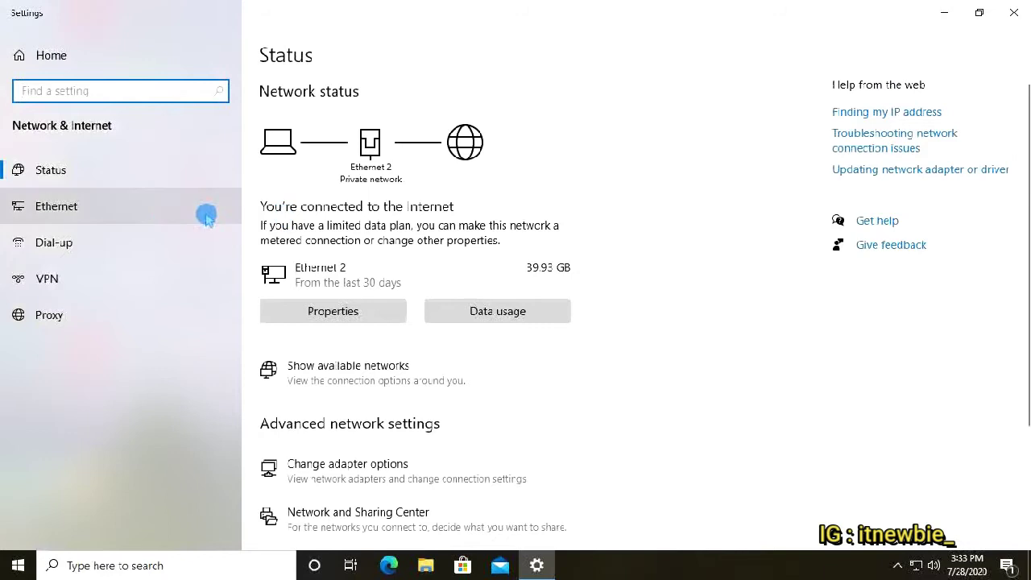
click(115, 209)
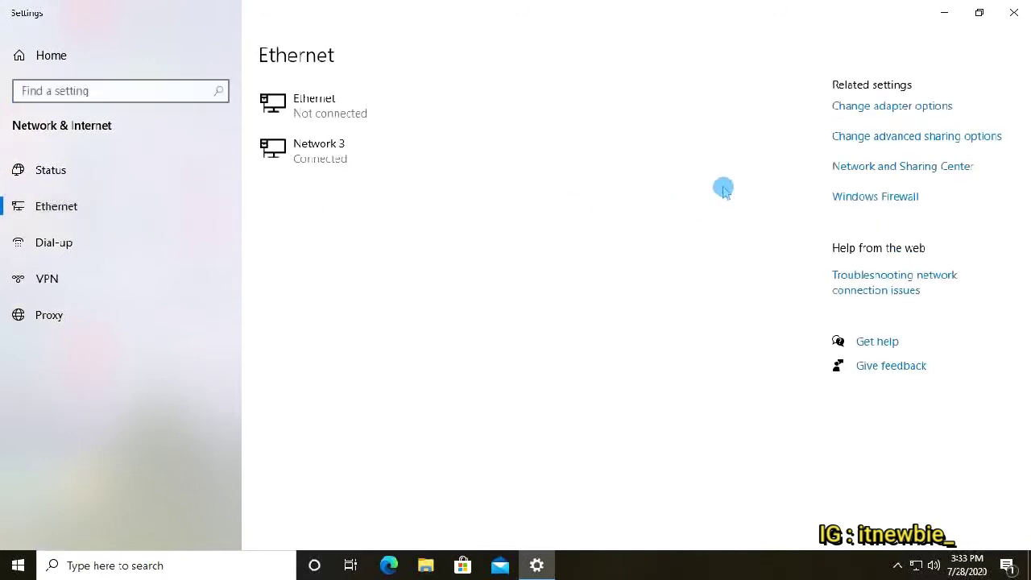
click(878, 110)
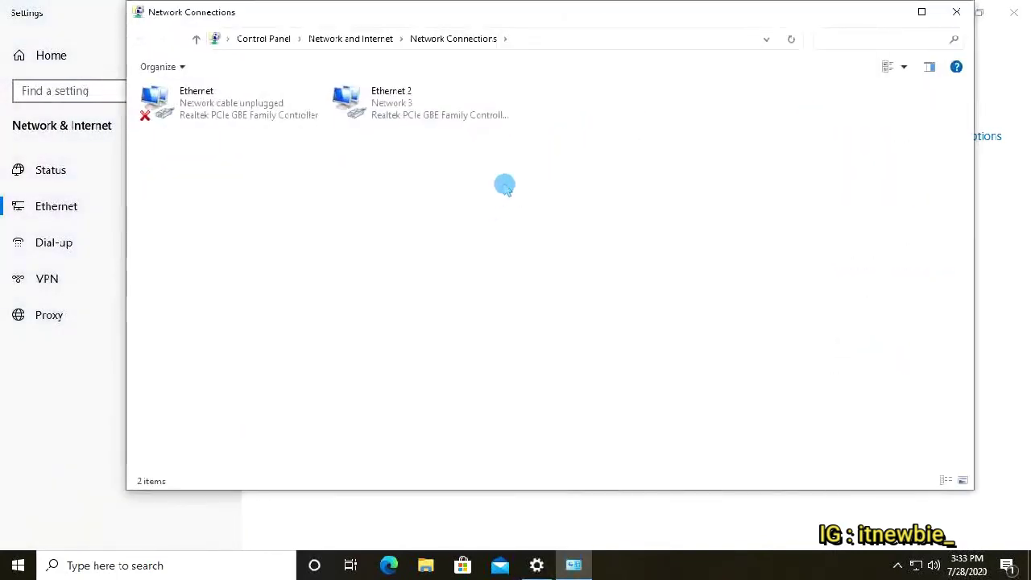
click(922, 12)
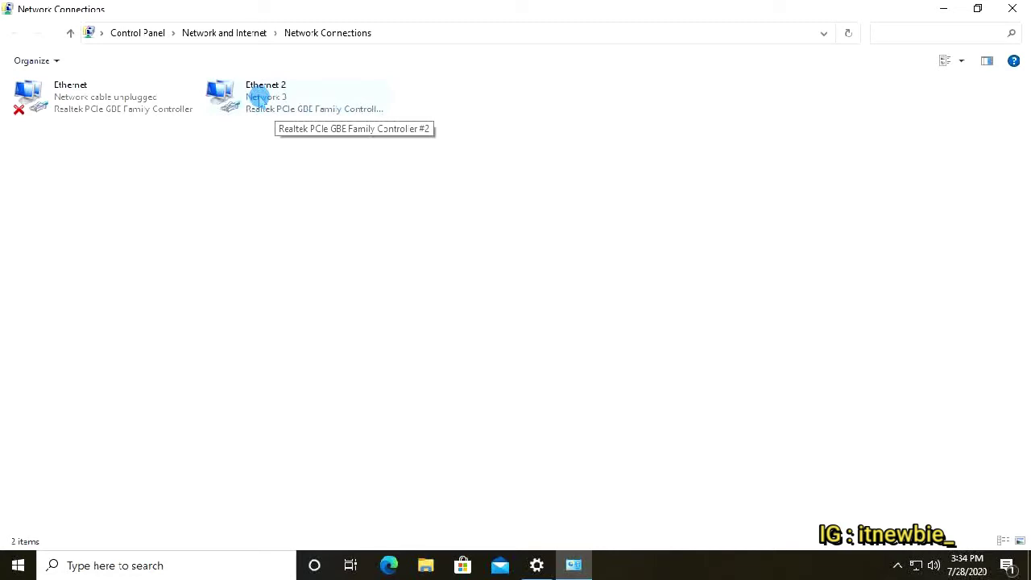
Test the internet connection by pinging google.com in Command Prompt, and minimize that window.
click(18, 566)
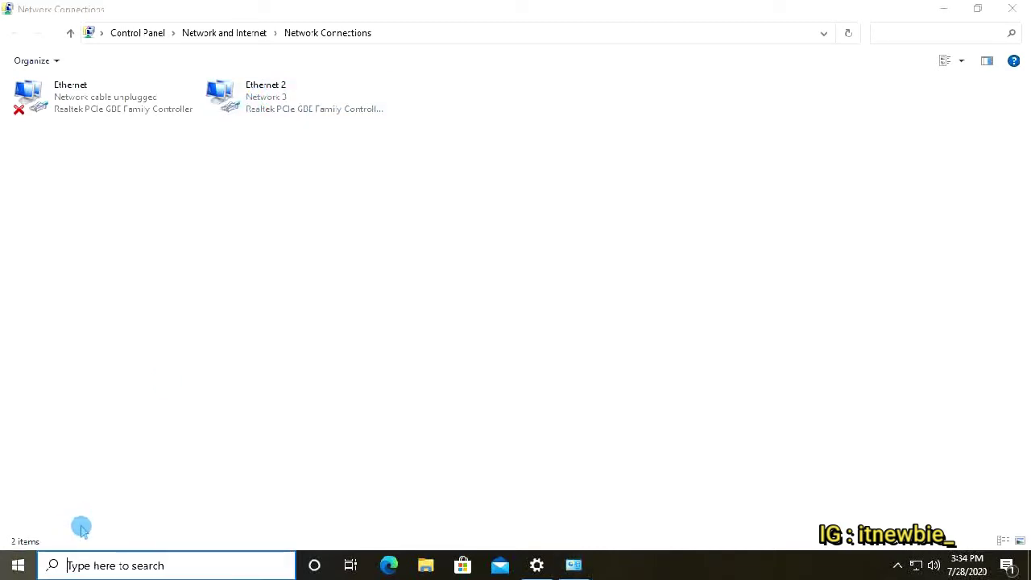
click(116, 566)
text(cmd)
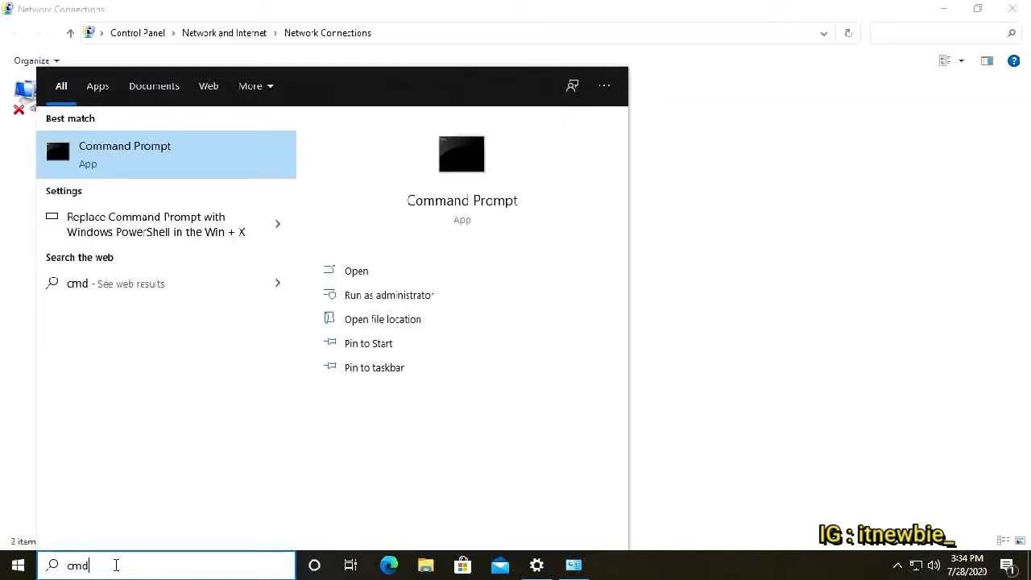
click(140, 163)
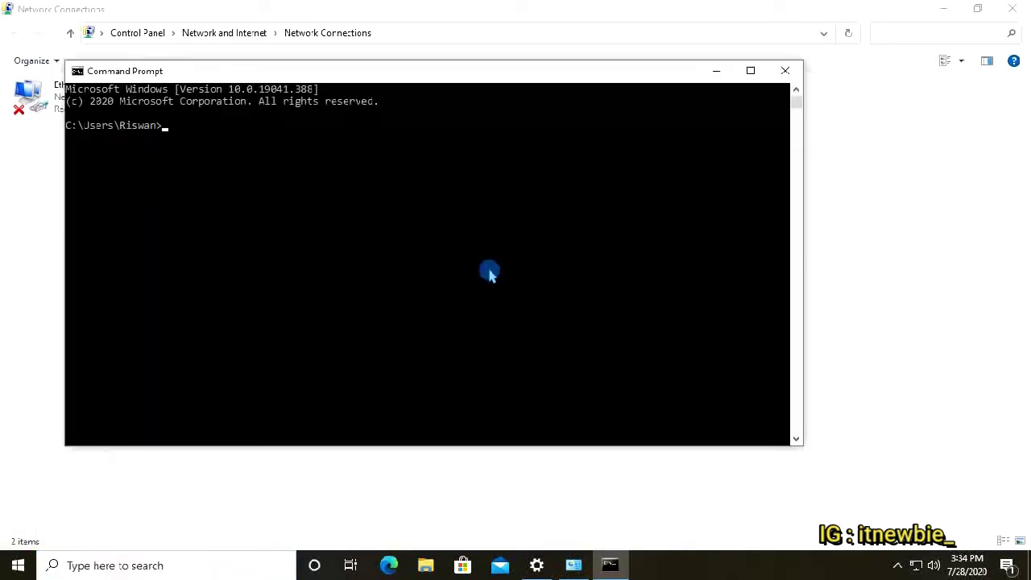
text(ping google.com)
key(Return)
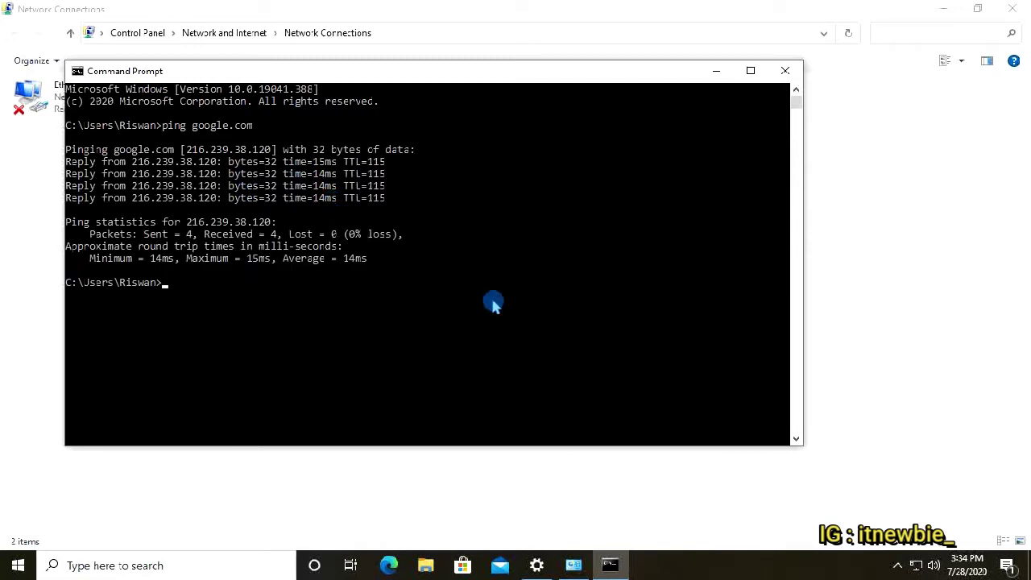
click(715, 70)
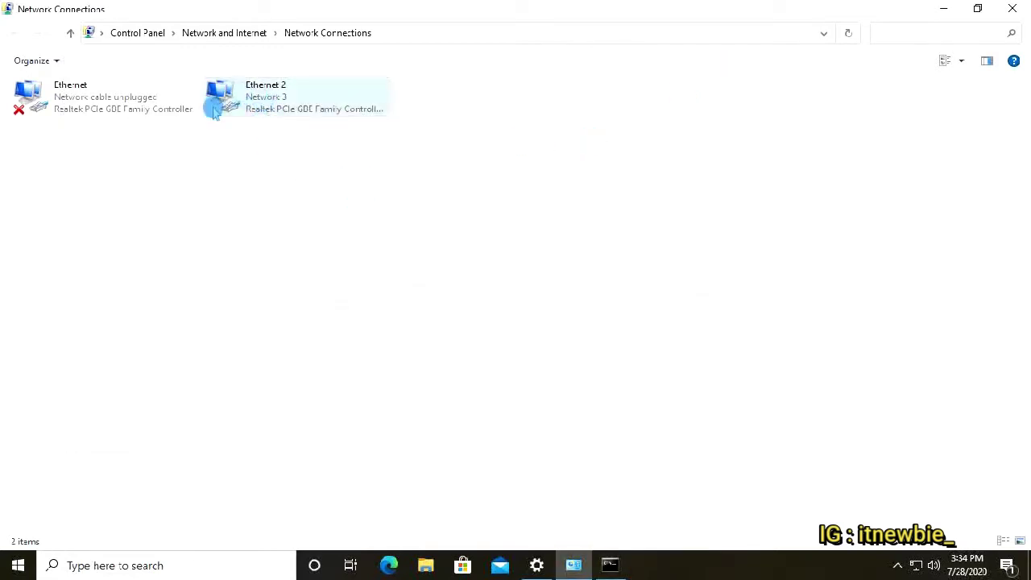
Examine the network connection details of the Ethernet 2 adapter, including its IPv4 address, gateway and DNS servers.
double_click(250, 103)
click(432, 274)
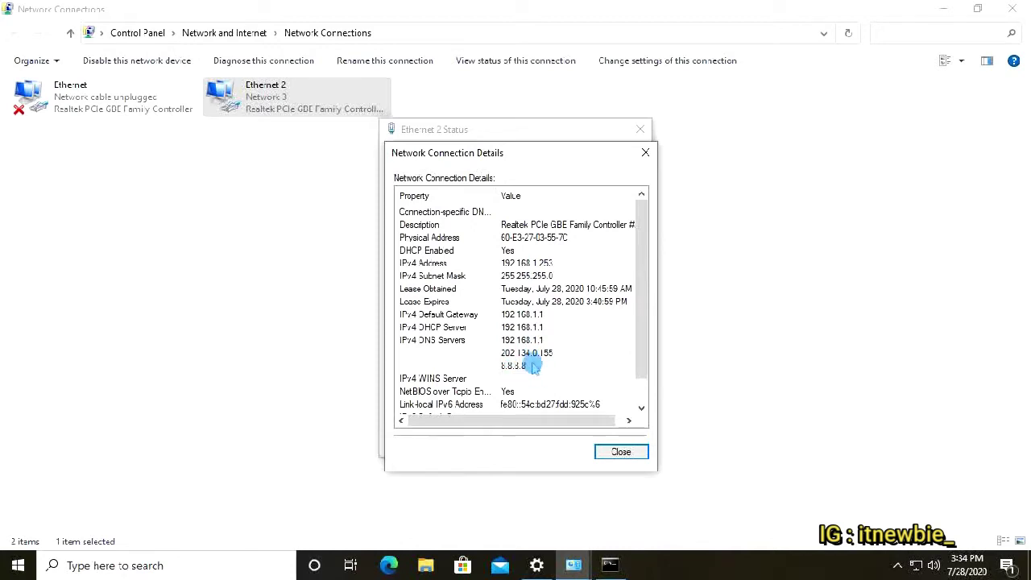
click(646, 152)
click(639, 129)
click(482, 184)
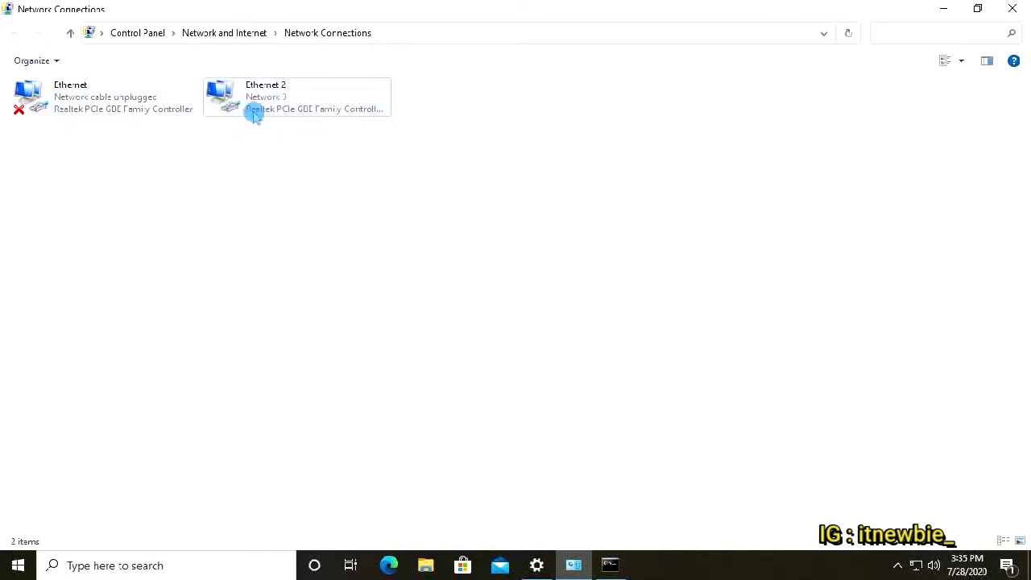
right_click(302, 105)
click(241, 185)
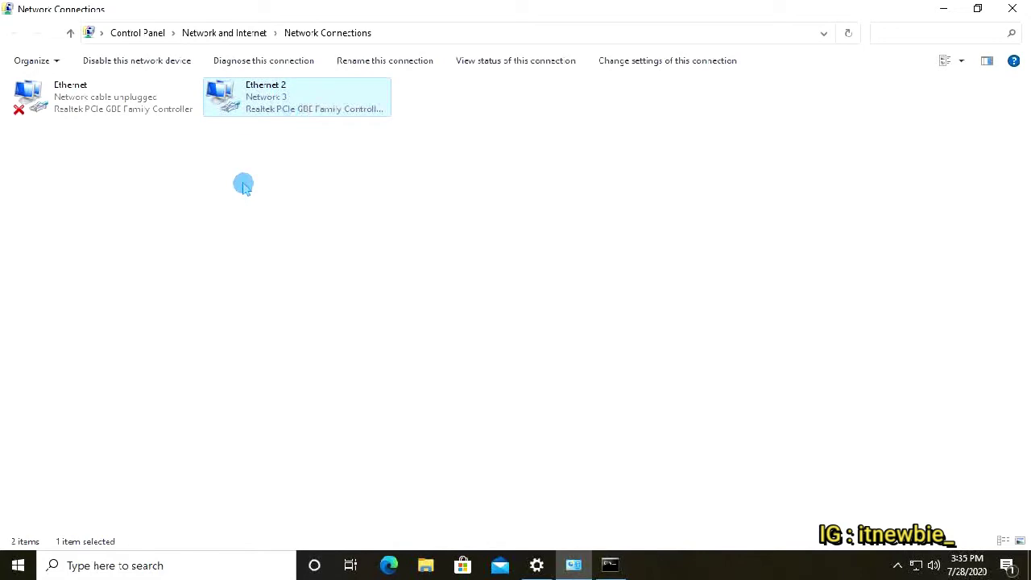
right_click(270, 95)
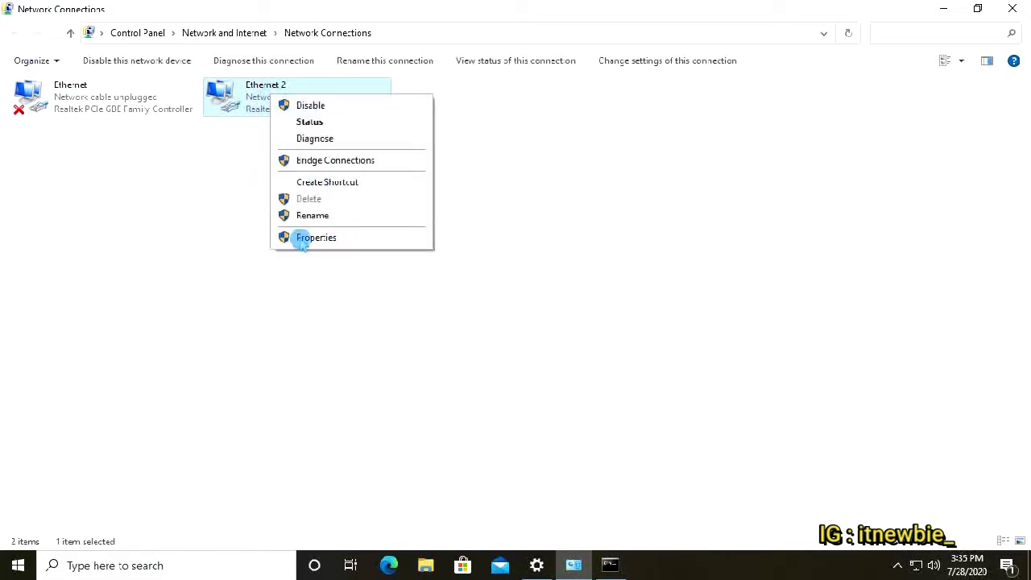
click(320, 239)
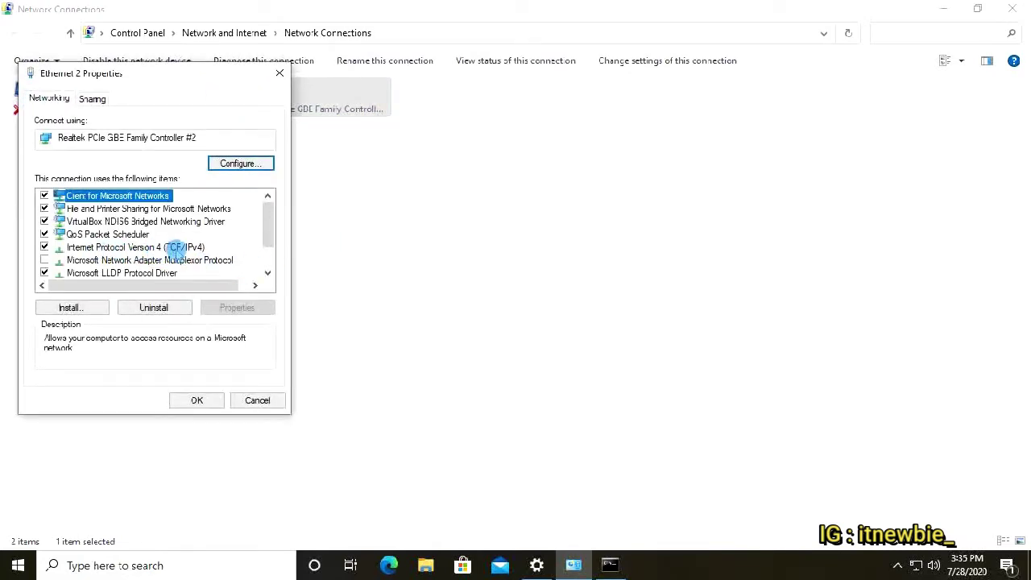
click(184, 250)
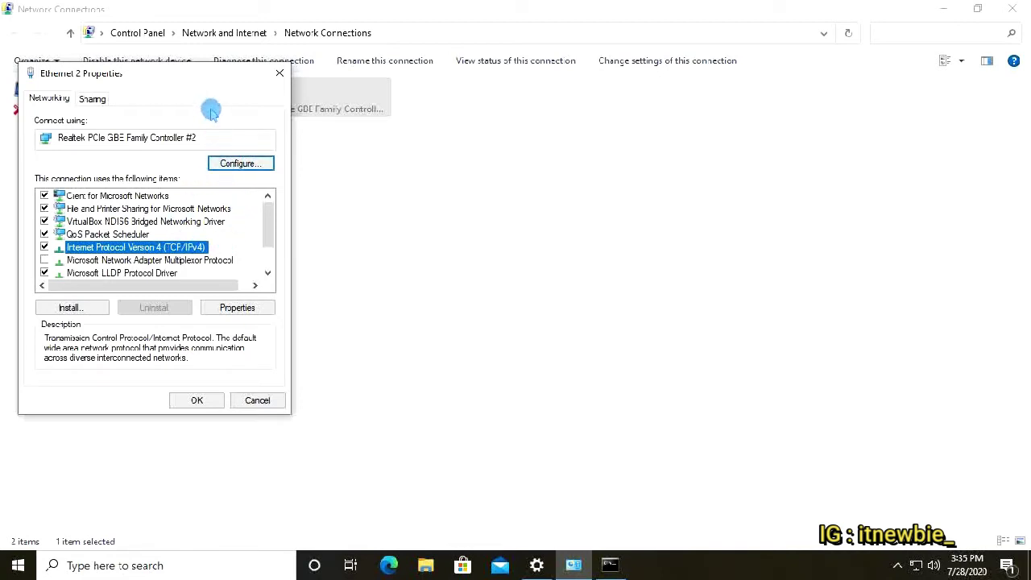
click(280, 75)
Enable Internet Connection Sharing on the Ethernet 2 adapter so other network users can connect through this computer.
right_click(283, 106)
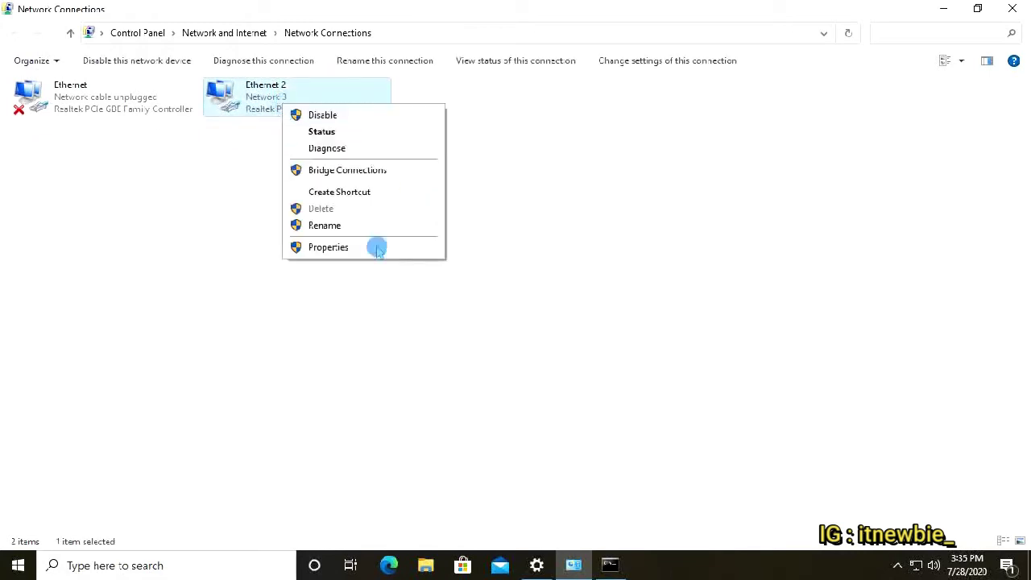
click(331, 248)
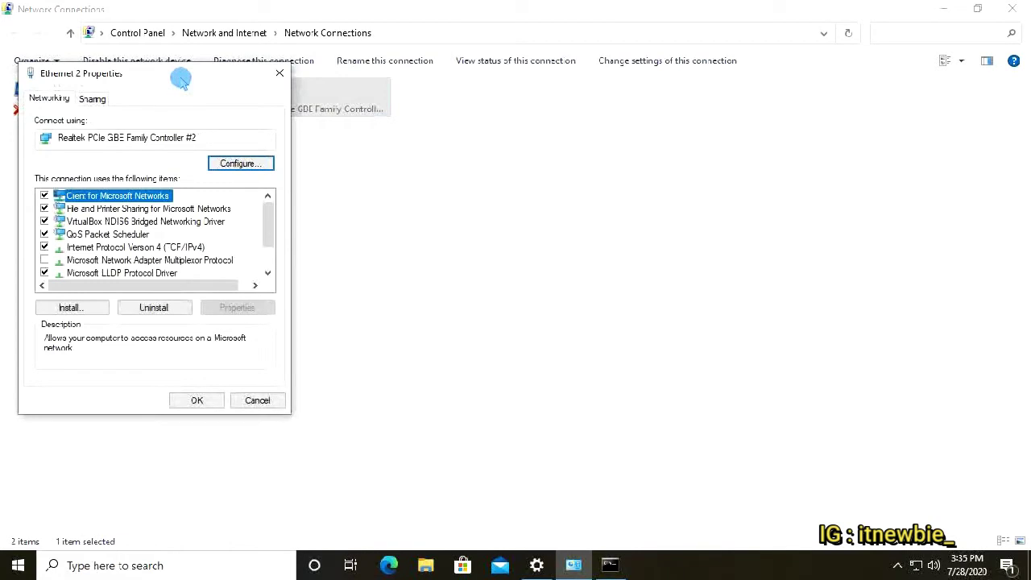
drag(180, 81, 245, 80)
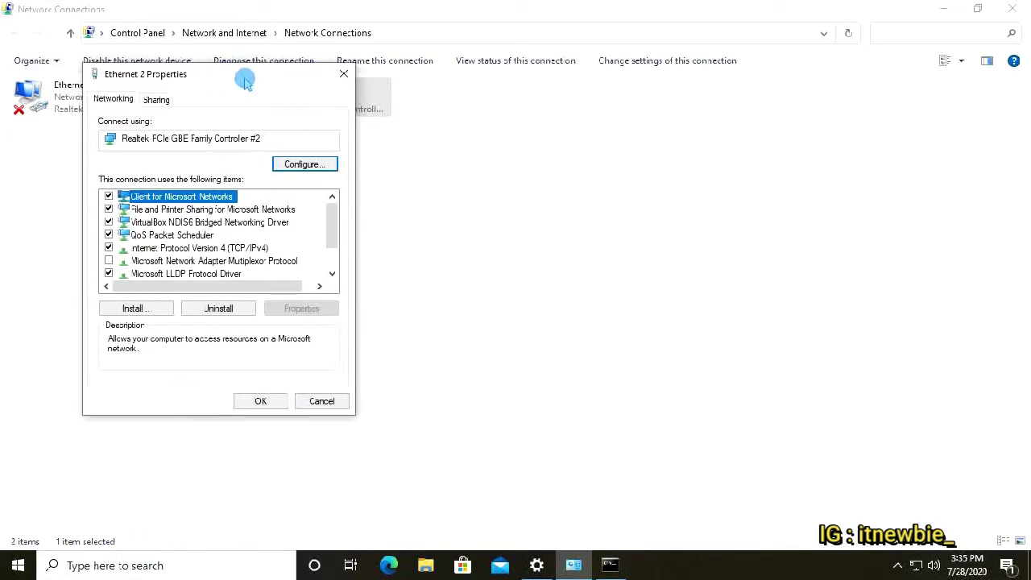
click(158, 100)
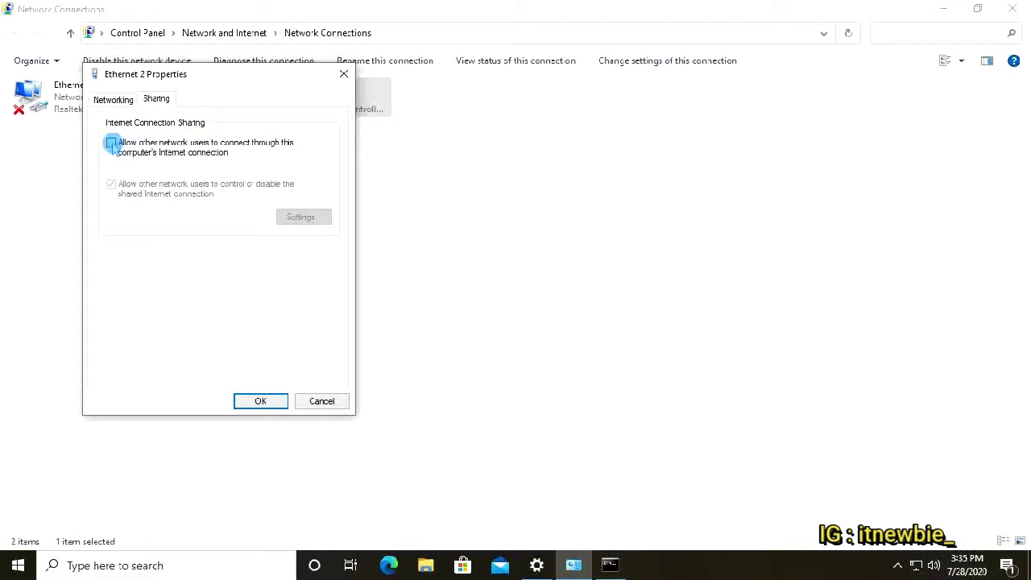
click(111, 144)
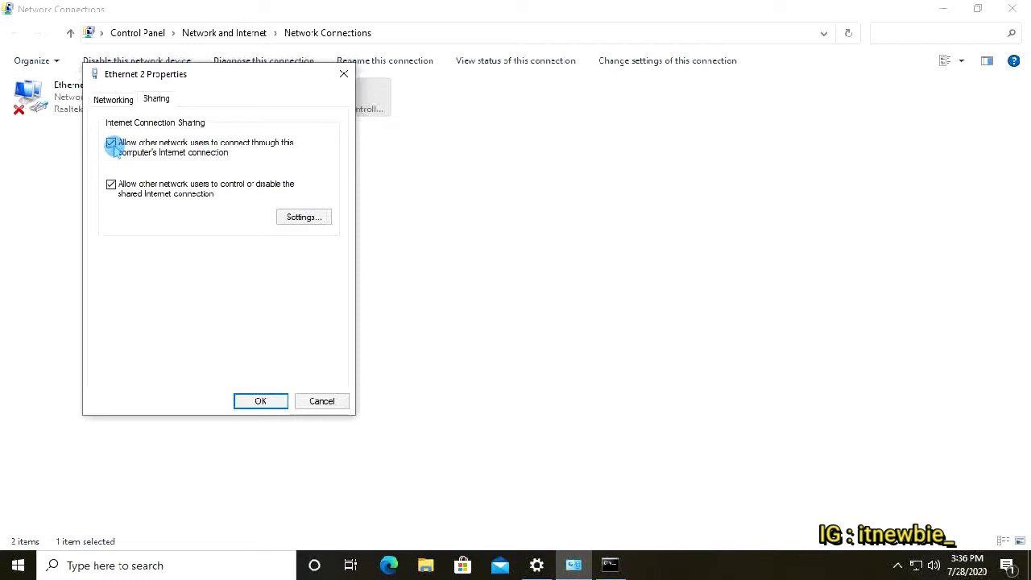
click(261, 401)
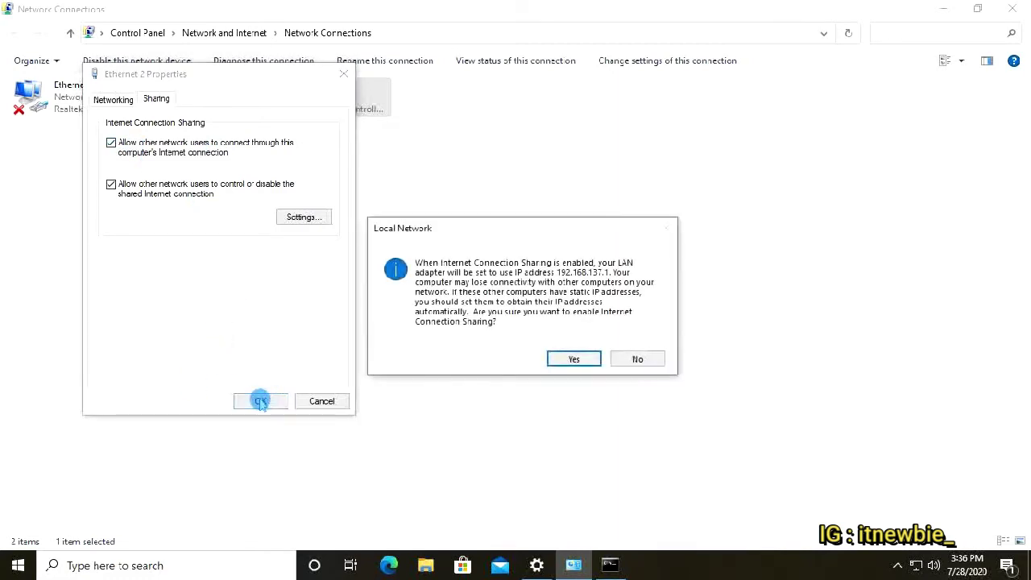
click(574, 359)
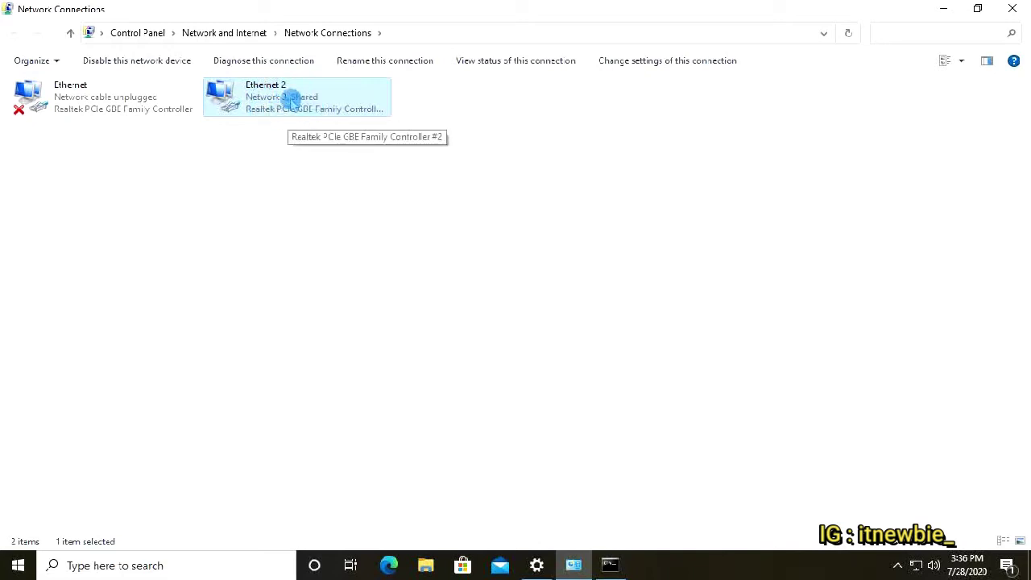
click(206, 174)
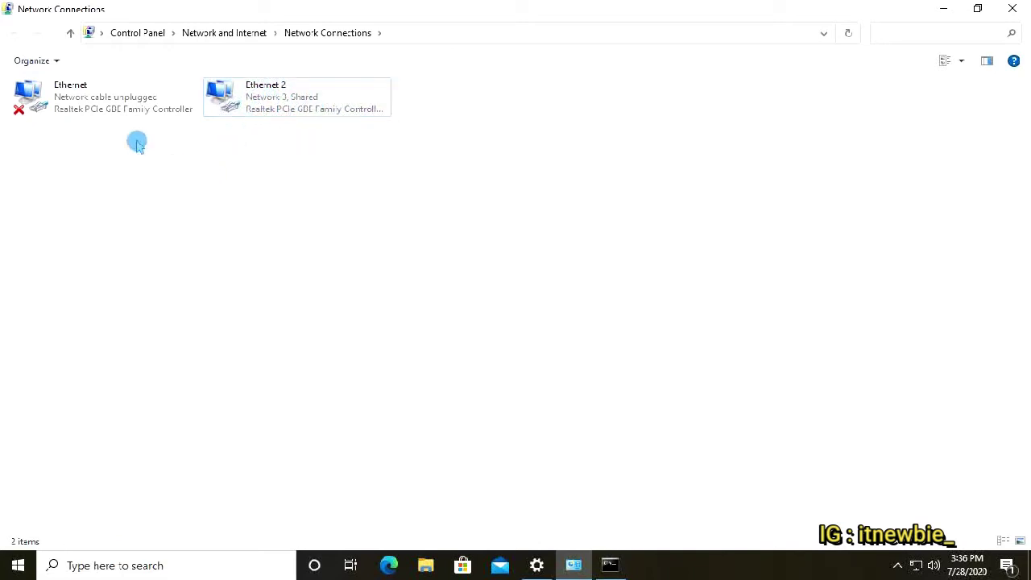
Check the IPv4 address and DNS server settings of the unplugged Ethernet adapter and accept them.
right_click(82, 100)
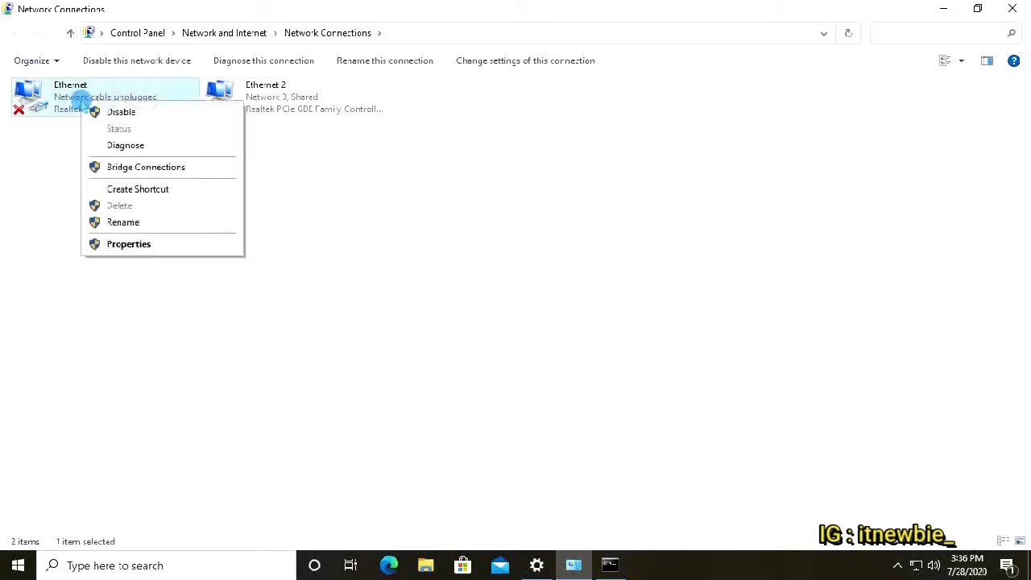
click(129, 244)
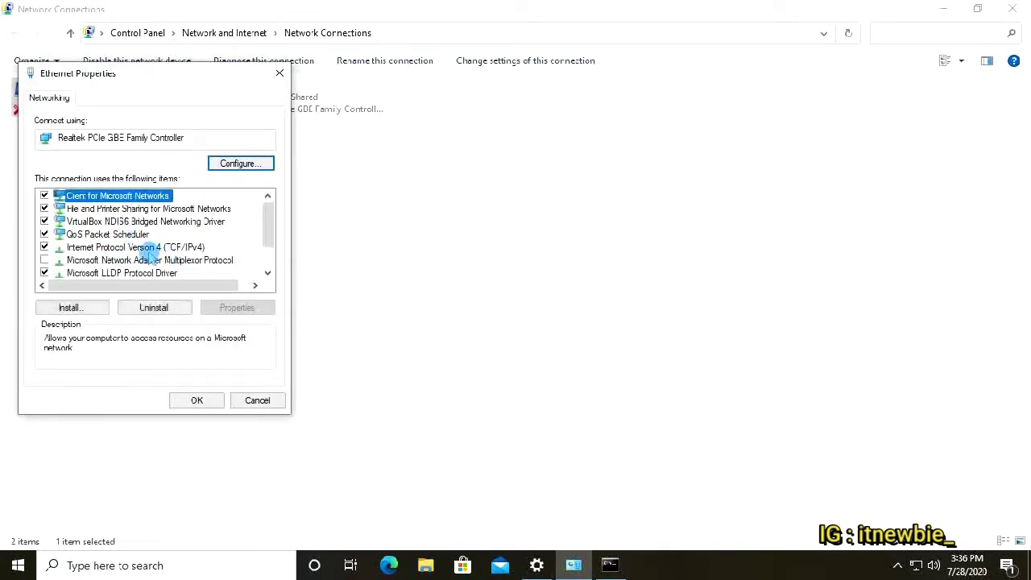
click(145, 247)
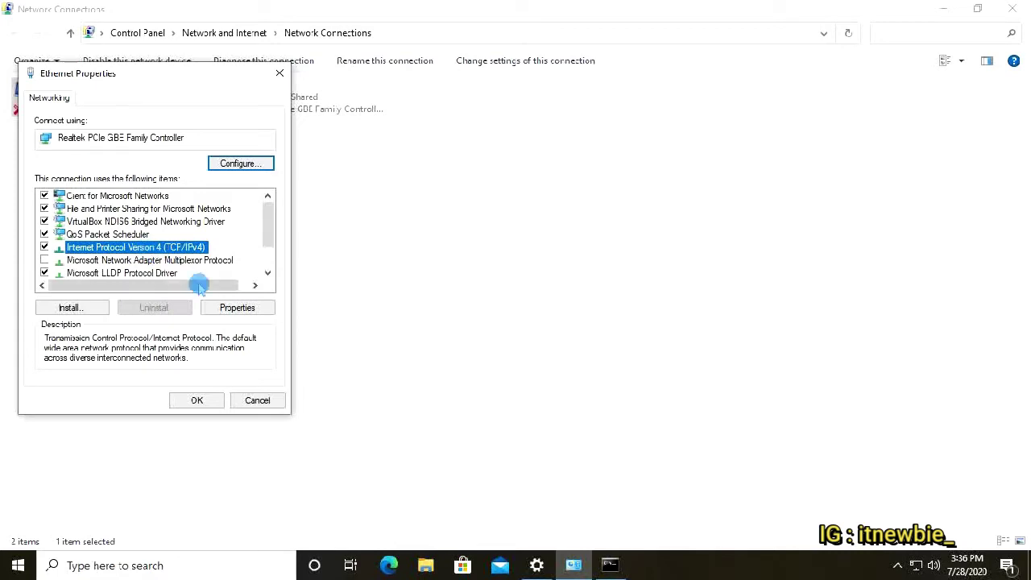
click(239, 308)
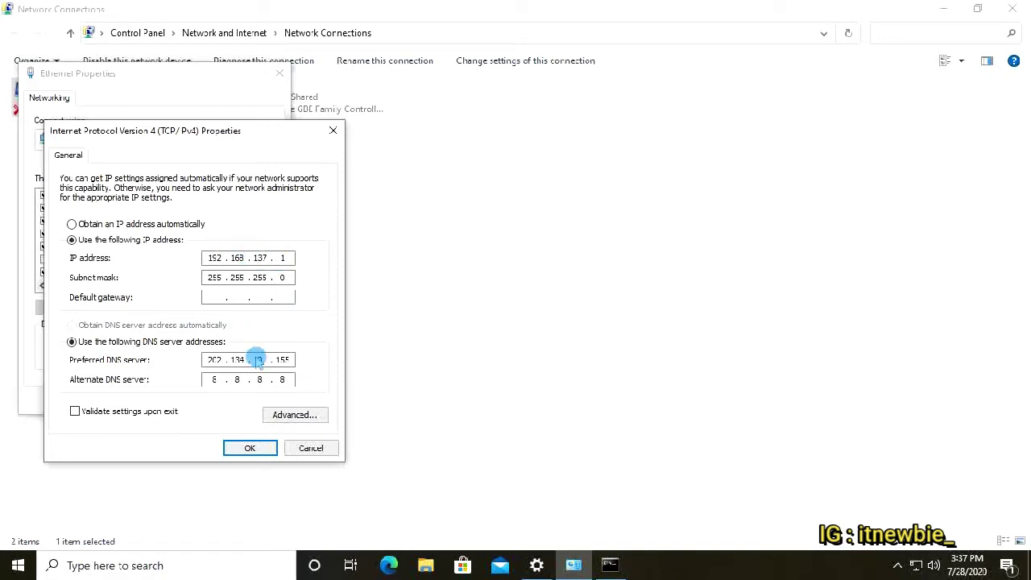
click(249, 448)
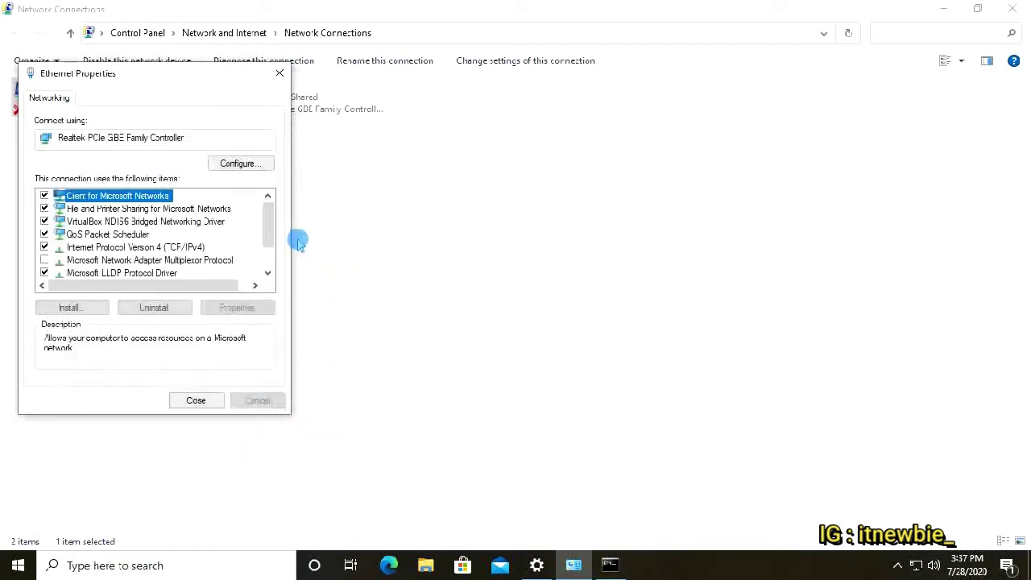
click(196, 401)
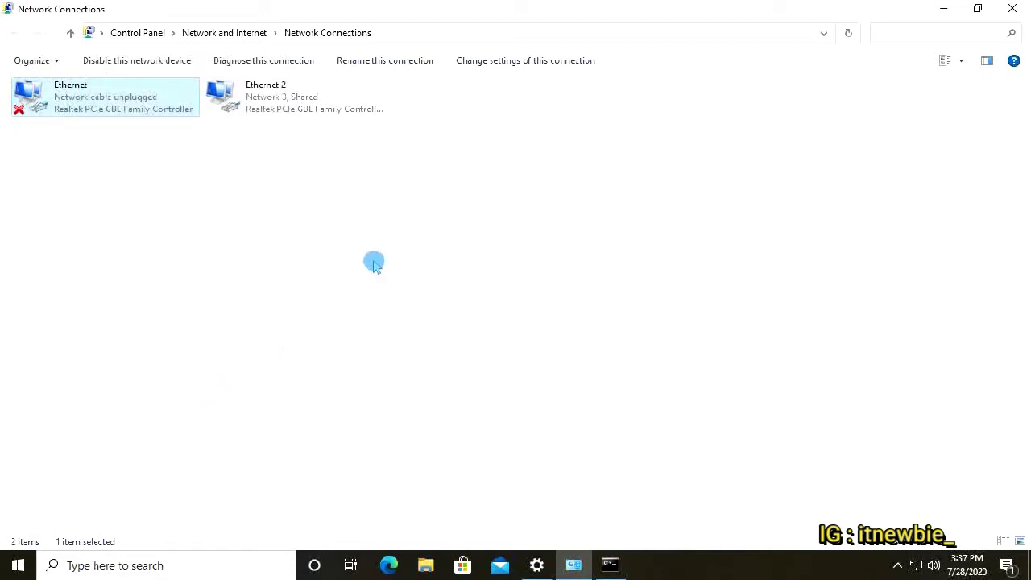
Minimize the Network Connections and Settings windows.
click(779, 115)
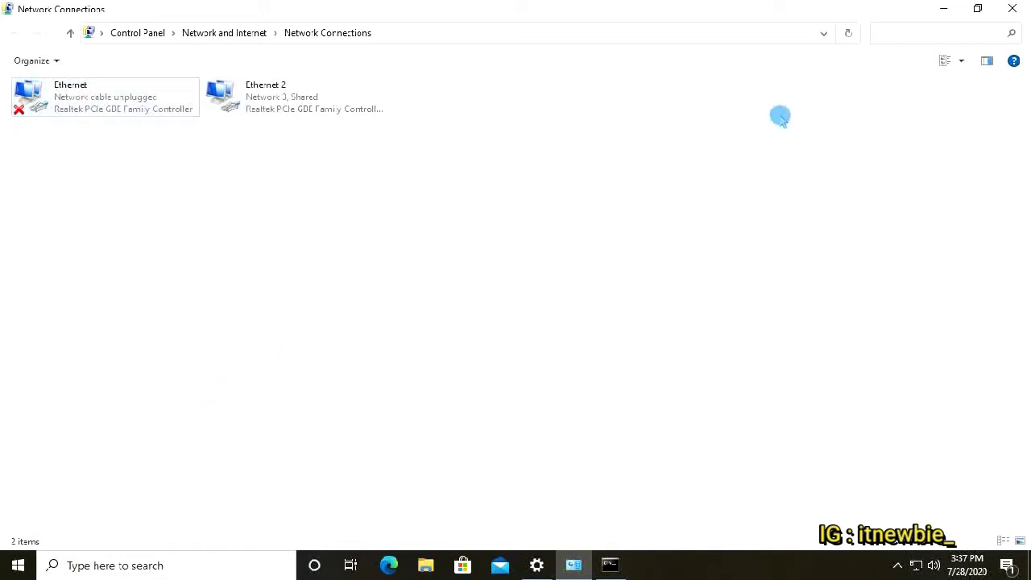
click(942, 12)
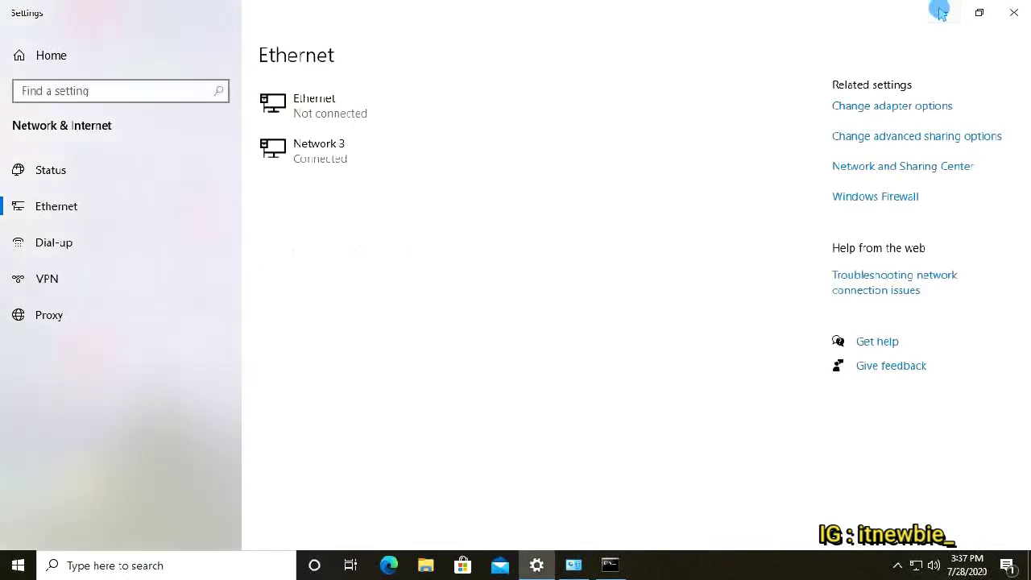
click(943, 12)
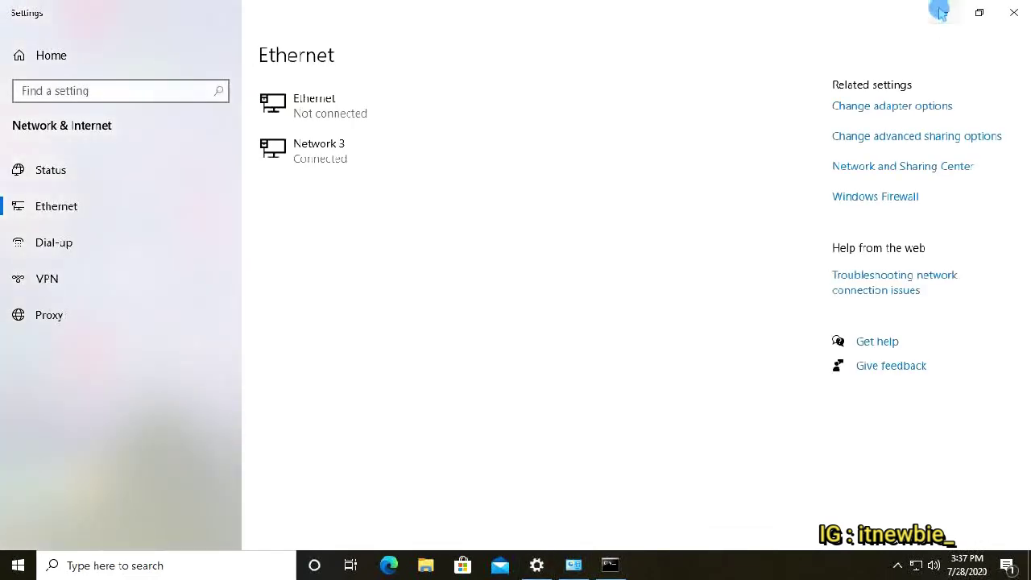